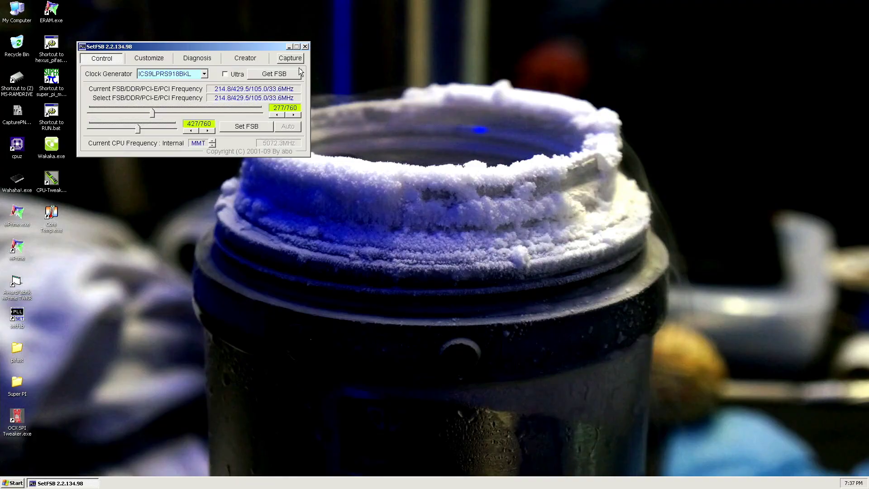
Step: Close SetFSB, launch wPrime, save a thread count of 8, and move its window clear of the desktop's centre
click(306, 48)
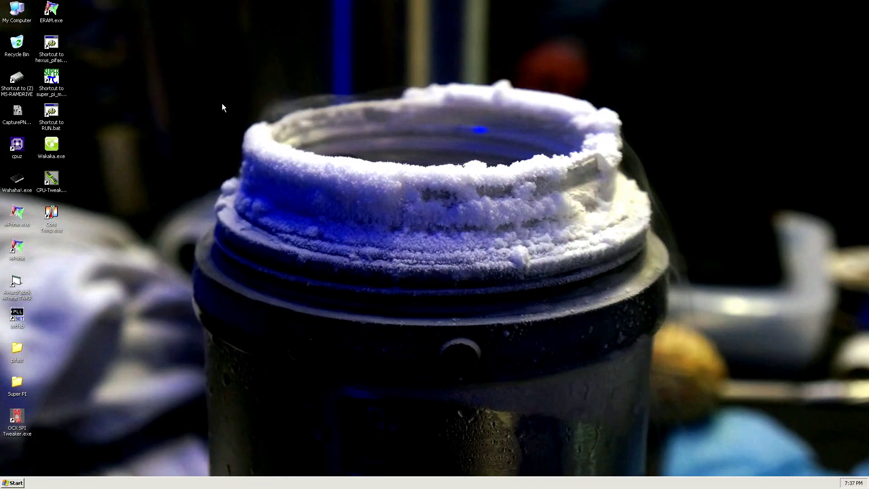
double_click(18, 258)
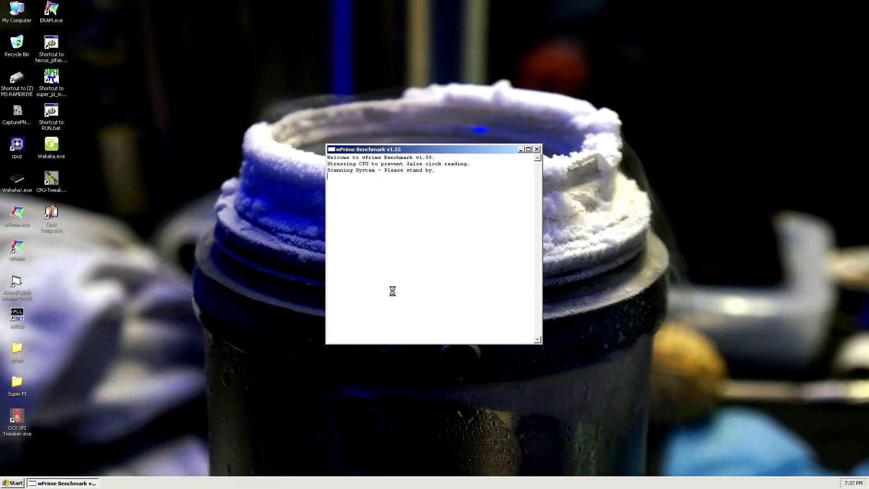
click(369, 268)
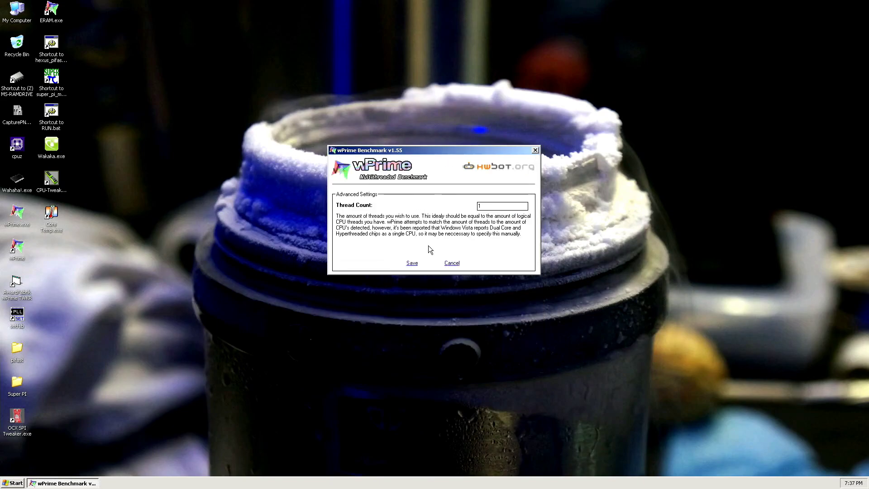
click(411, 263)
drag(564, 99, 627, 47)
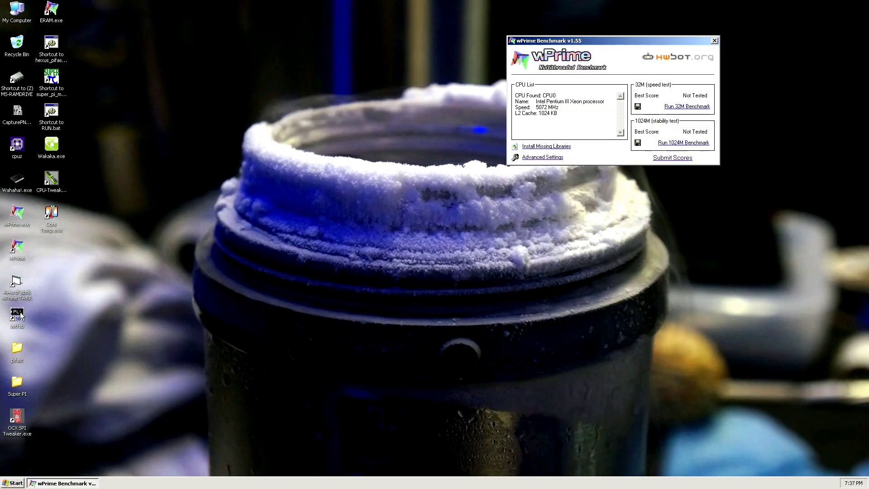
Step: Launch the AwardFabrik wPrime TWKR tweak, run wPrime's 32M benchmark, and close the tweak tool
double_click(16, 285)
drag(447, 217, 280, 61)
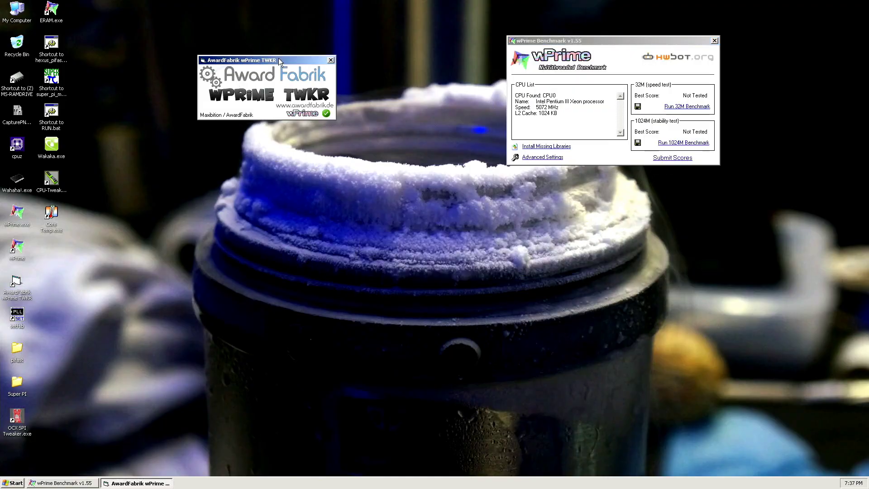
click(13, 189)
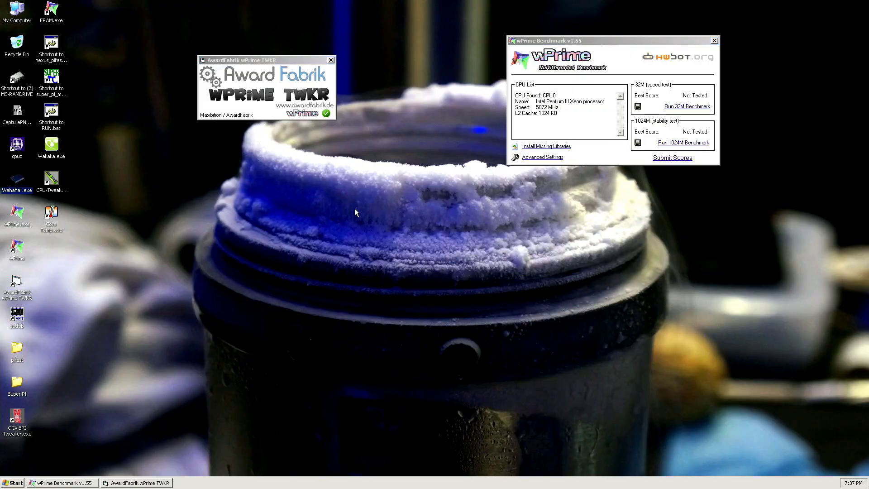
click(681, 107)
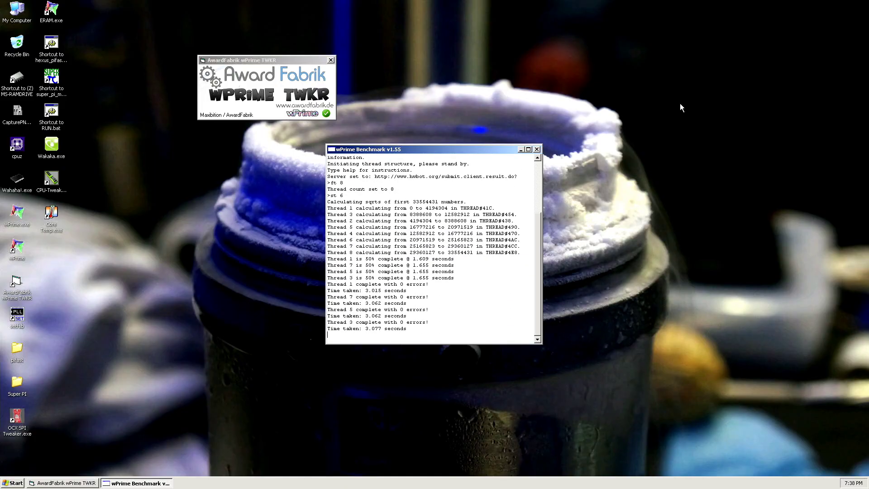
click(331, 60)
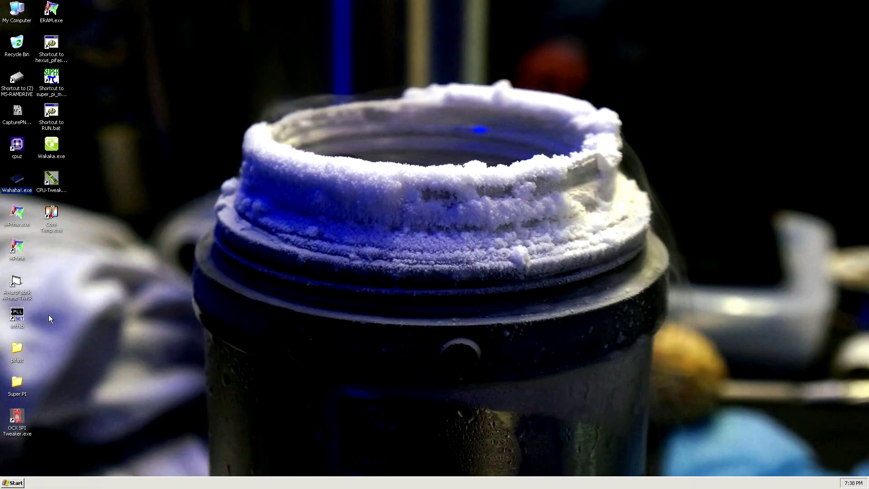
Step: Relaunch wPrime, save the thread count in its advanced settings, and run the 32M benchmark
double_click(18, 250)
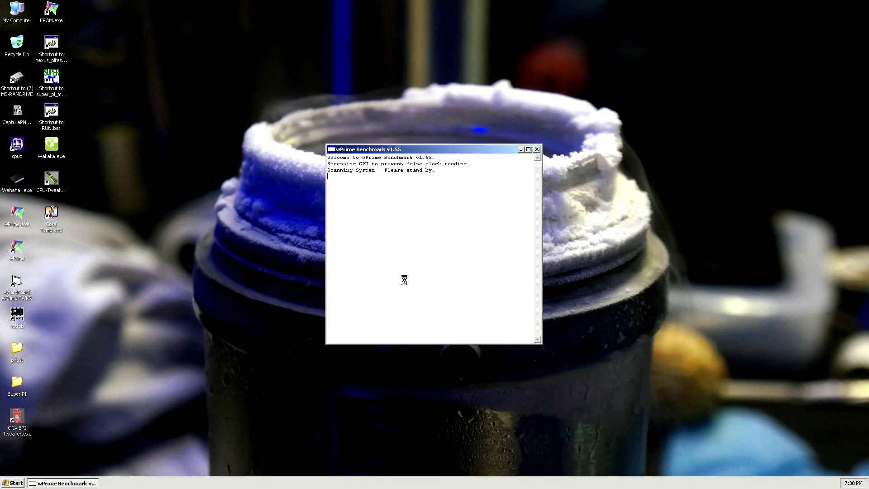
click(370, 266)
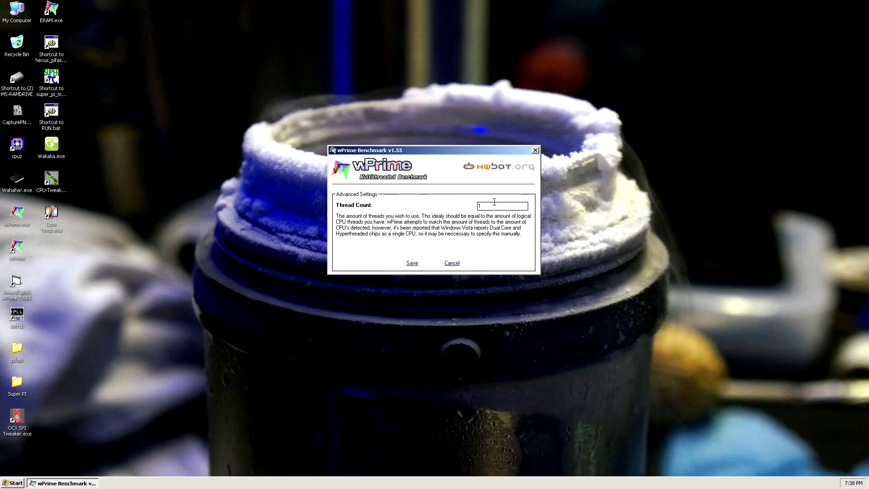
click(412, 263)
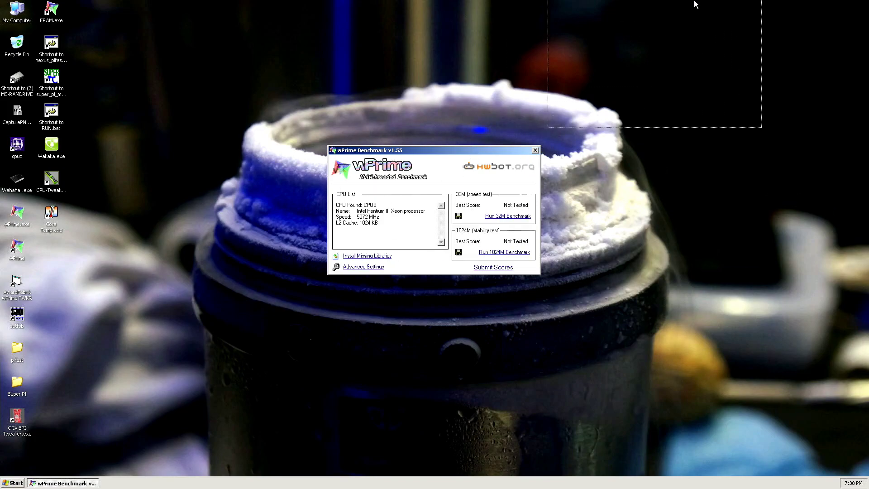
drag(696, 5, 693, 32)
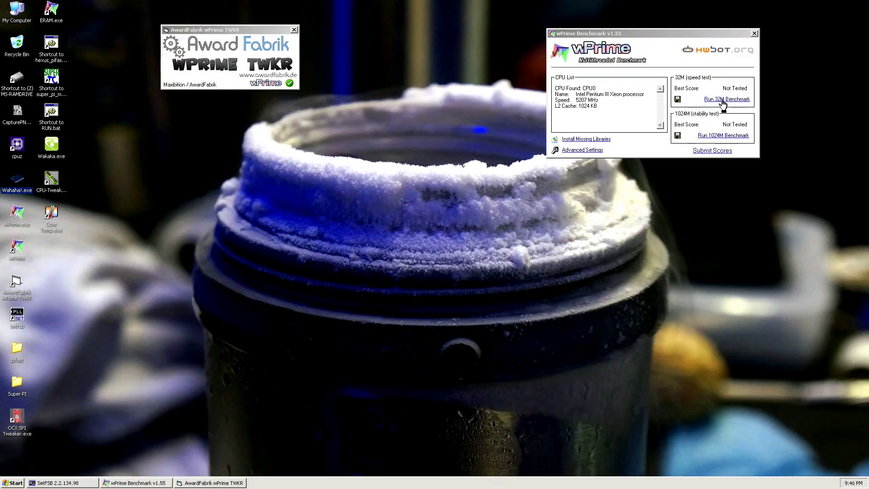
click(723, 100)
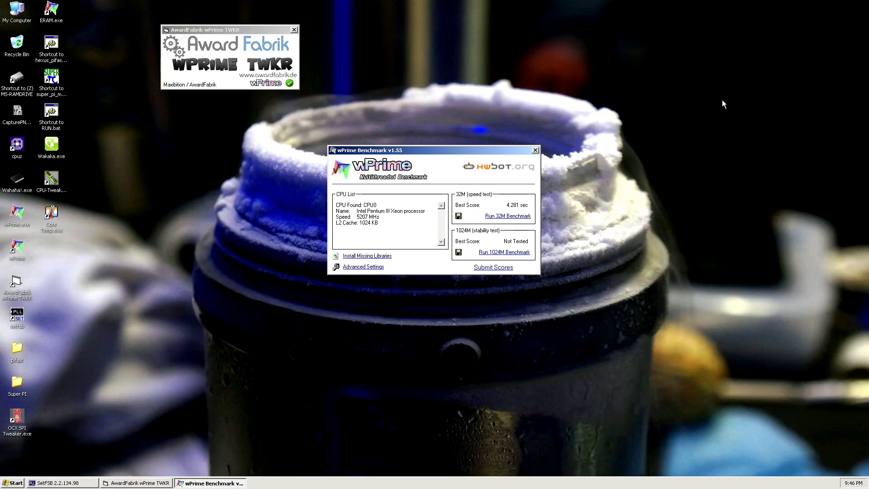
Step: Move the wPrime result window aside, lower the FSB setting to 281/760 in SetFSB, and apply it
drag(488, 150, 744, 26)
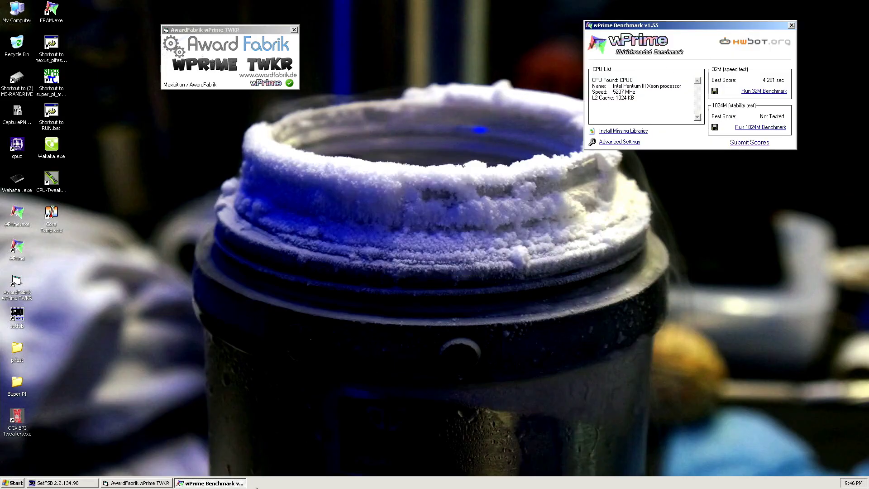
click(89, 482)
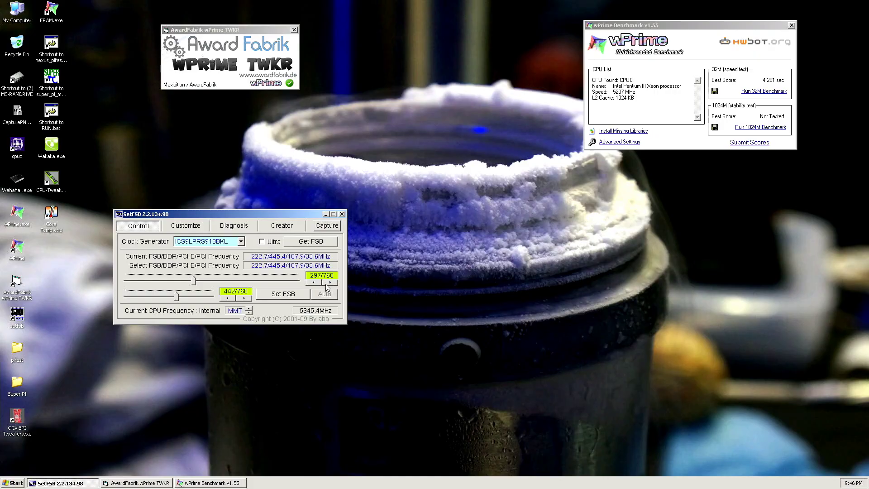
click(313, 283)
click(311, 282)
click(309, 282)
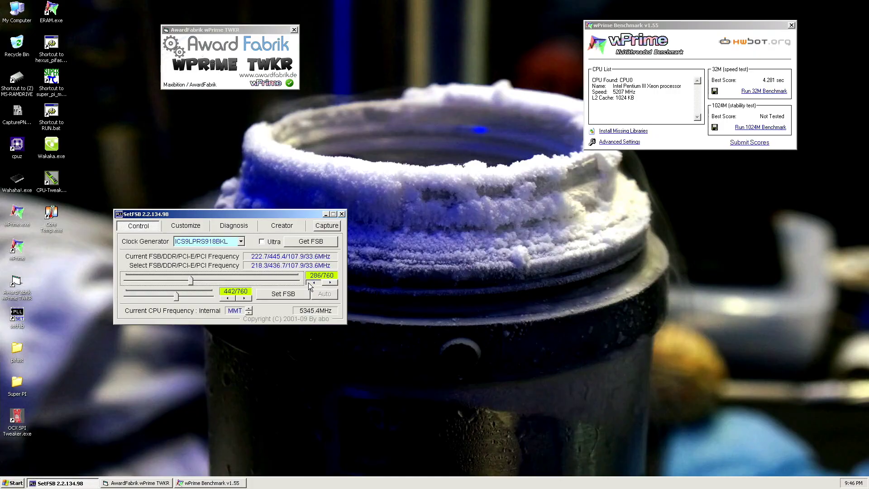
click(309, 282)
click(307, 282)
click(308, 283)
click(285, 294)
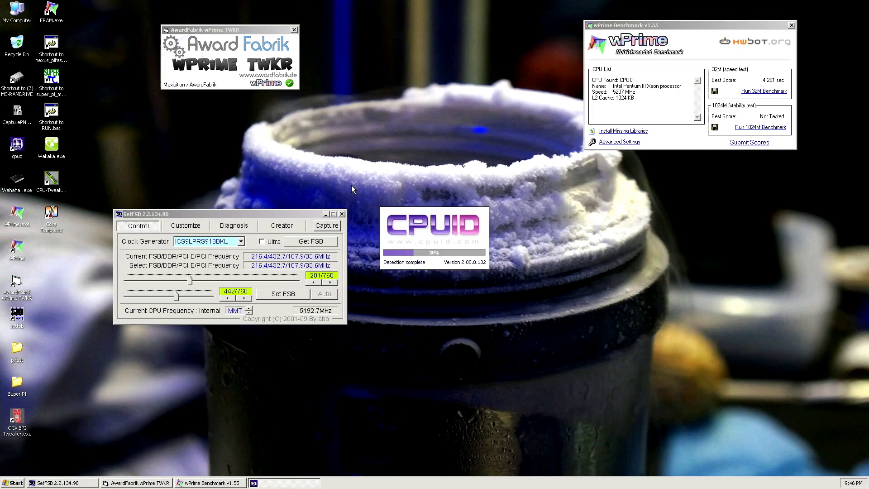
Step: Arrange SetFSB and two CPU-Z windows showing CPU and Memory details without overlap, and capture the desktop with CapturePNG2.exe
drag(433, 152, 227, 8)
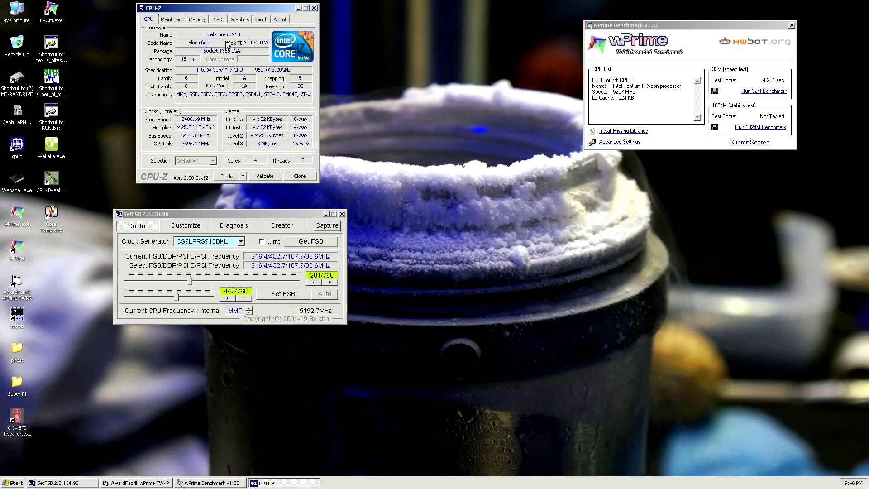
drag(217, 214, 175, 282)
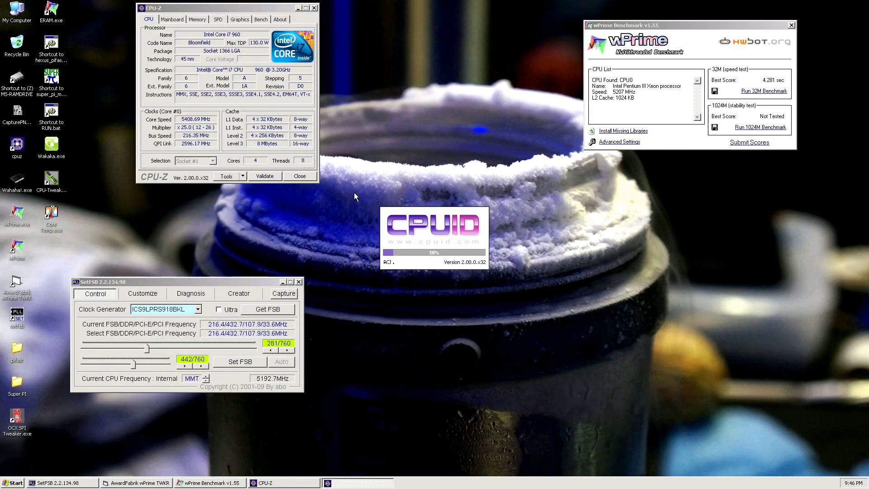
click(404, 164)
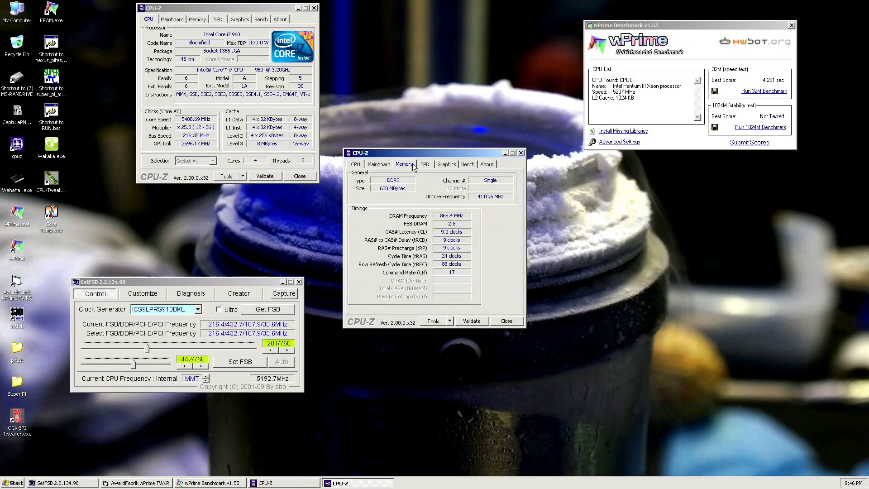
drag(420, 154, 668, 200)
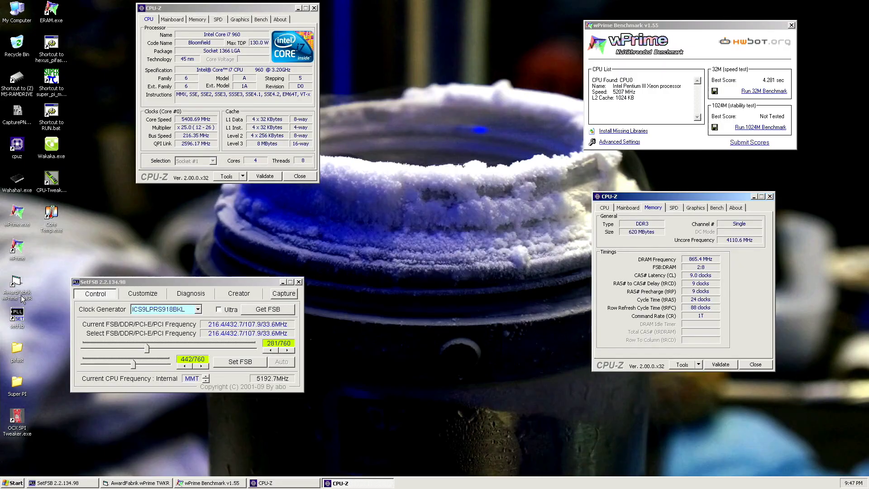
double_click(14, 123)
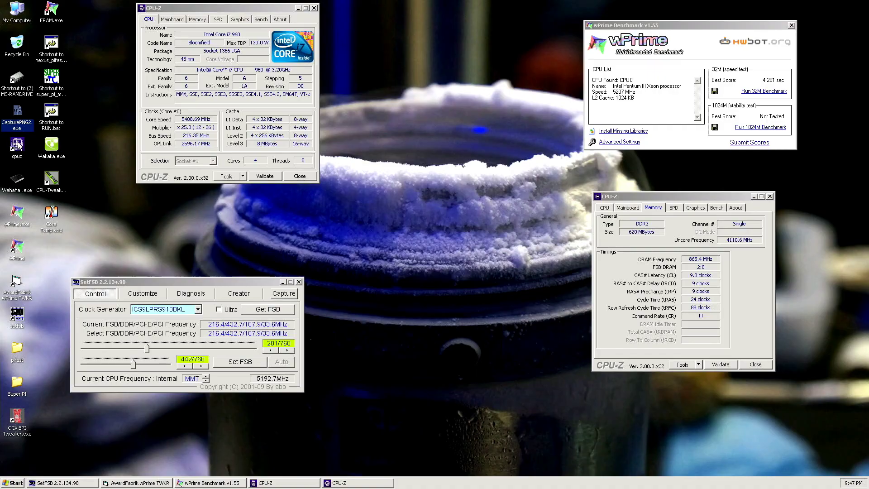
Step: Open a third CPU-Z window with the mainboard details, place it between the others, and capture the desktop
double_click(19, 152)
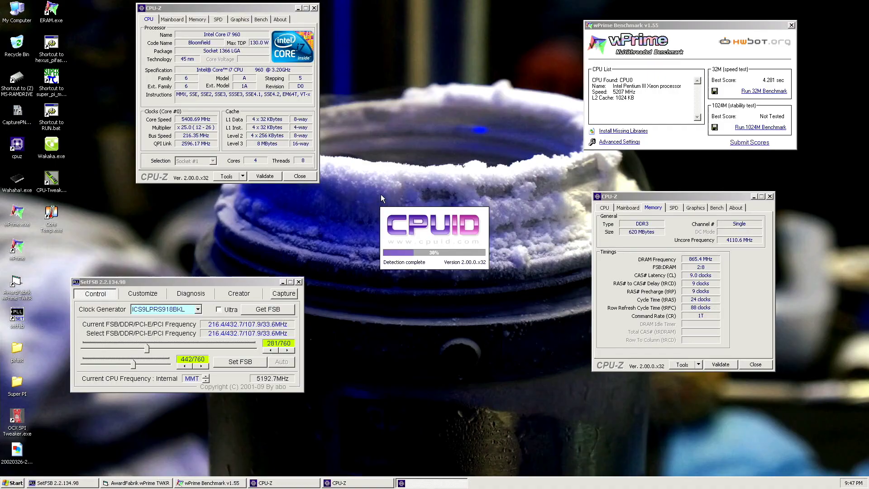
click(378, 163)
drag(407, 152, 409, 246)
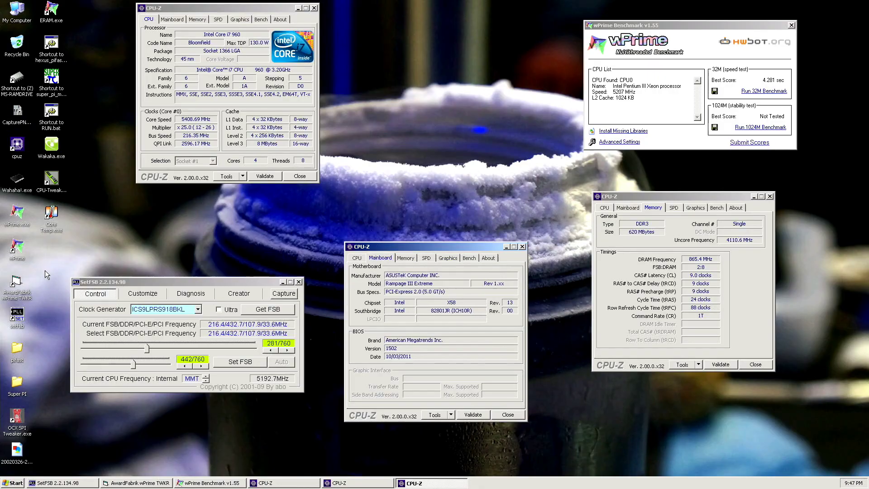
click(18, 121)
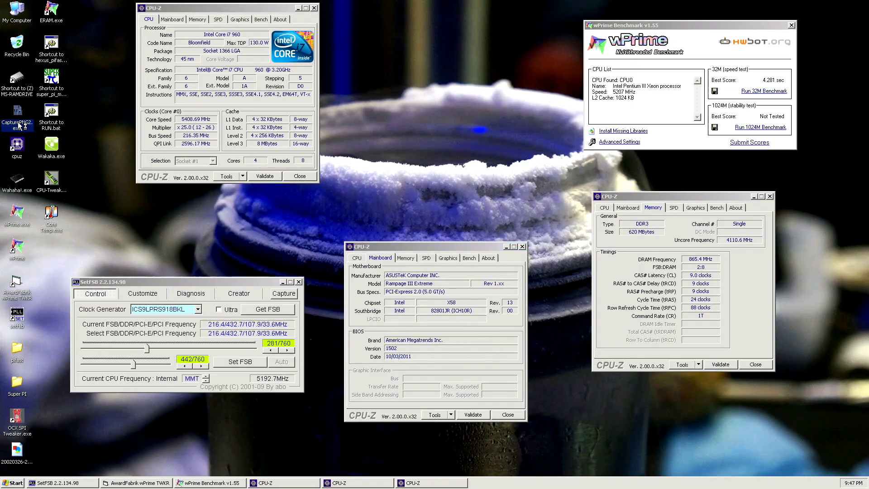
key(Print)
Step: Raise the FSB setting to 297/760 in SetFSB, apply it, and capture the desktop with CapturePNG2.exe
click(287, 351)
click(287, 351)
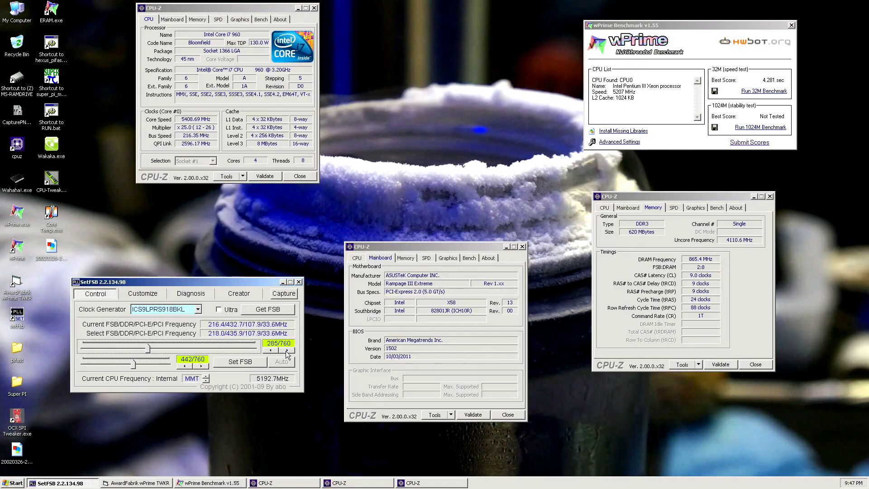
click(286, 351)
click(286, 351)
click(285, 350)
click(285, 351)
click(285, 350)
click(284, 350)
click(247, 366)
click(17, 112)
double_click(18, 112)
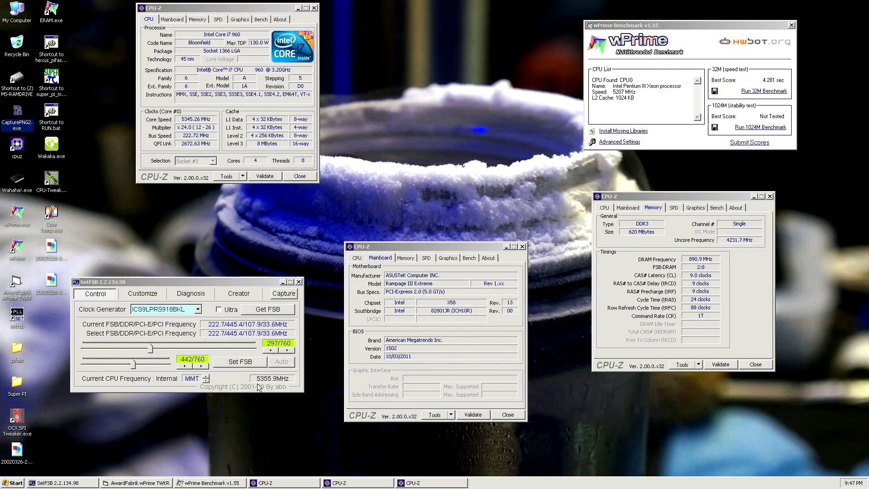
Step: Lower the FSB setting to 280/760 in SetFSB and apply it
click(270, 349)
click(270, 349)
click(270, 350)
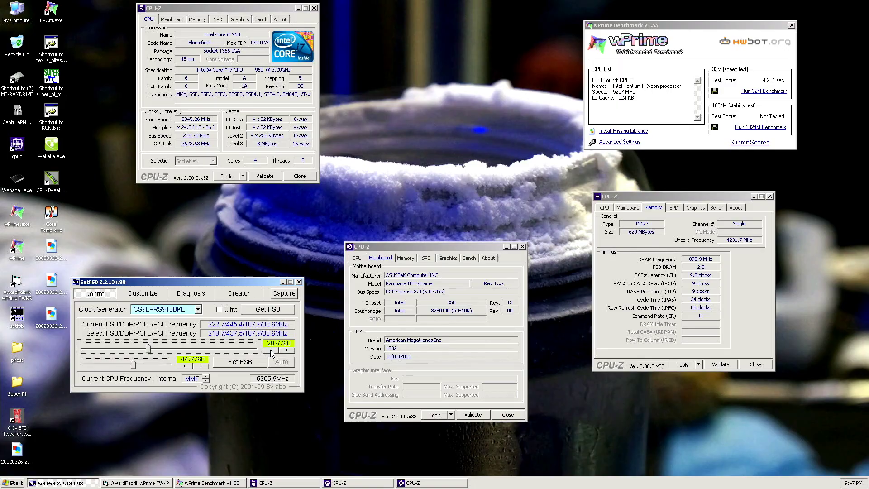
click(270, 350)
click(270, 349)
click(240, 362)
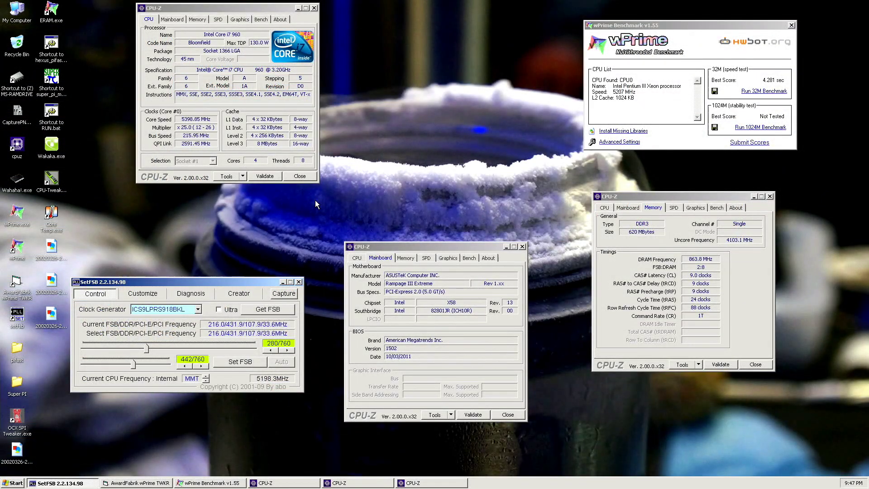
Step: Close all three CPU-Z windows, wPrime, and the AwardFabrik wPrime TWKR tool
click(748, 364)
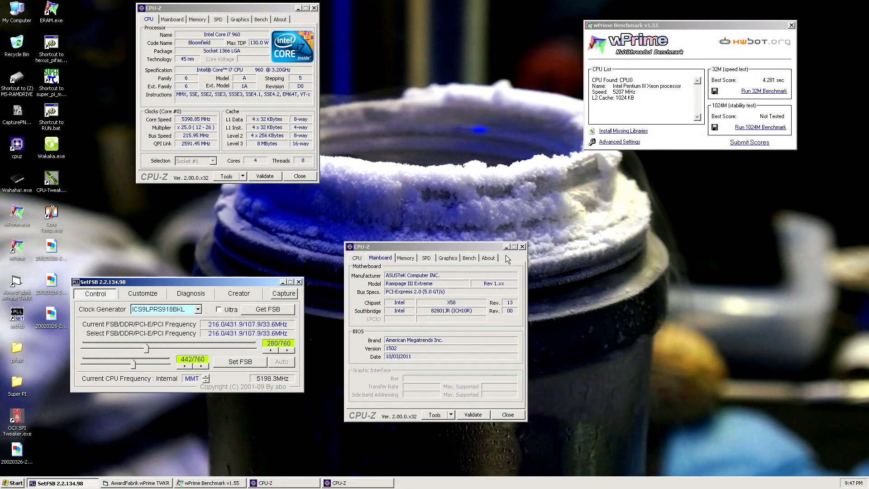
click(523, 246)
click(791, 25)
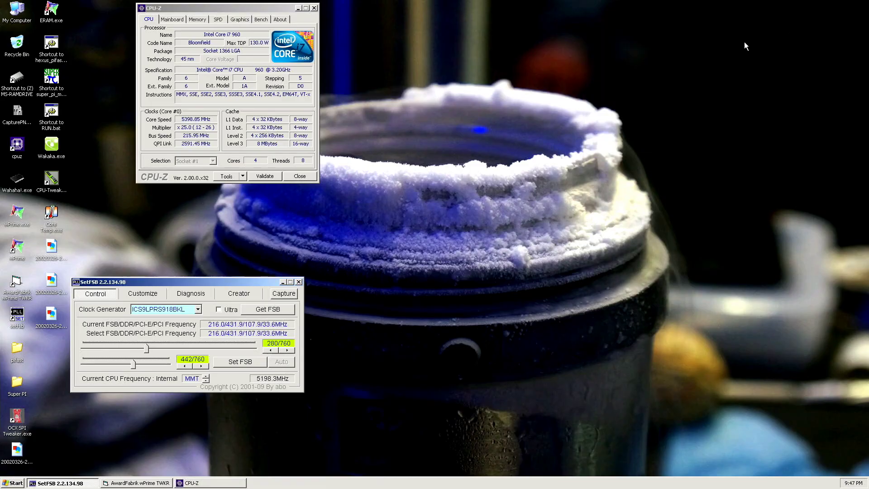
click(299, 177)
click(296, 31)
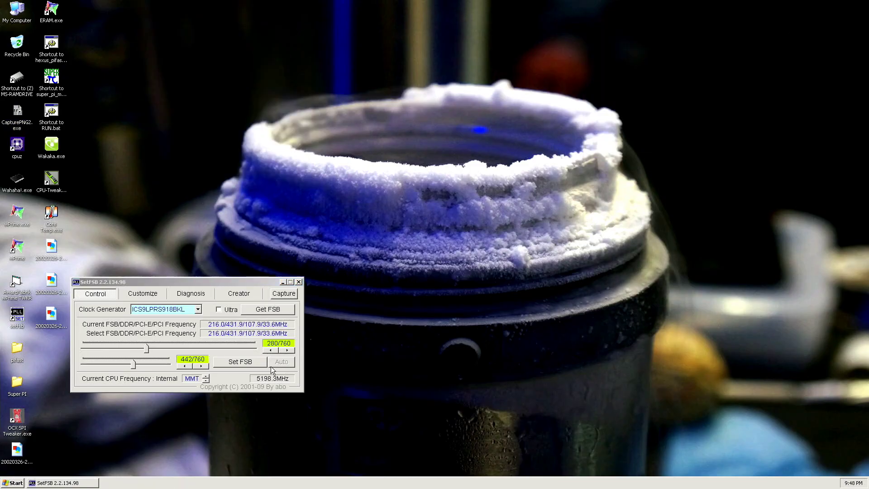
Step: Raise the selected FSB setting to 298/760 in SetFSB without applying it
click(287, 351)
click(290, 352)
click(289, 352)
click(289, 352)
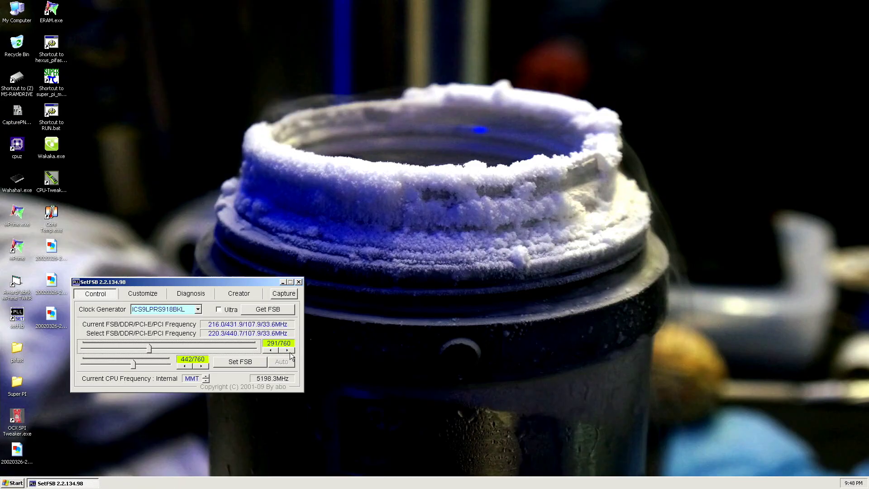
click(290, 352)
click(290, 352)
click(290, 352)
click(290, 352)
Step: Restart wPrime and save the thread count in its advanced settings
double_click(20, 252)
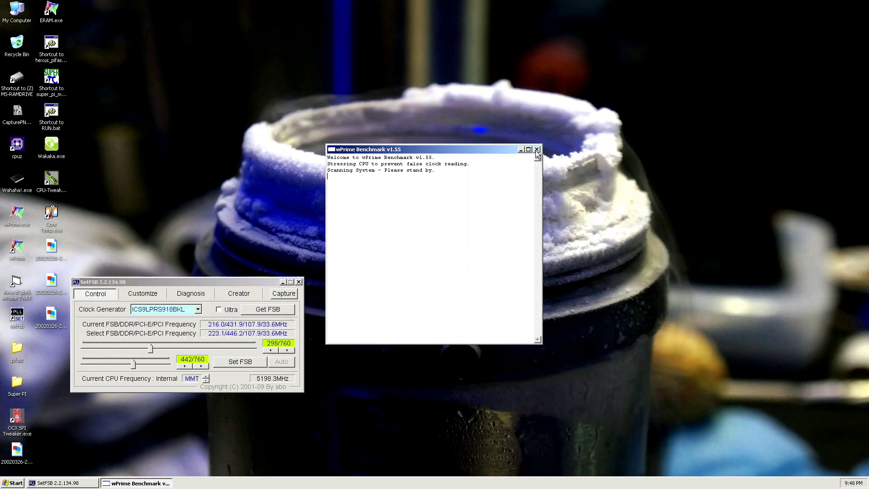
click(536, 150)
double_click(29, 214)
click(368, 269)
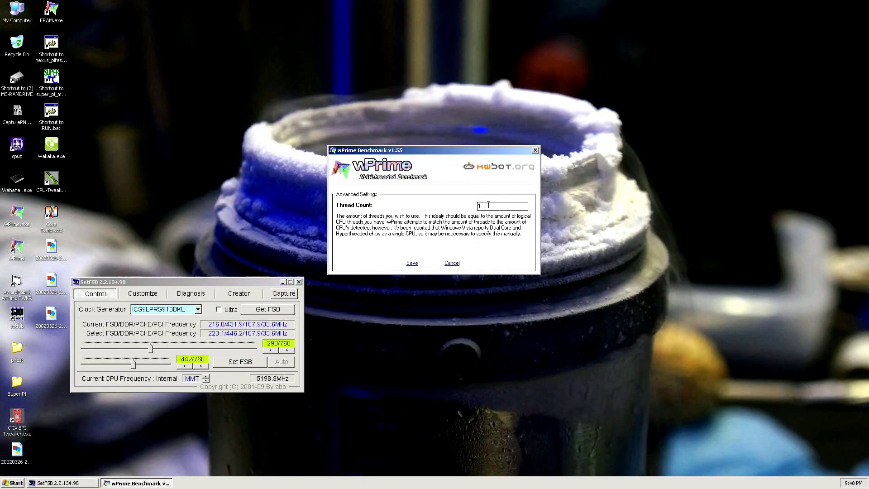
click(412, 263)
Step: Move wPrime clear of SetFSB, open the AwardFabrik wPrime TWKR tool, and place it apart from wPrime
drag(507, 176, 693, 27)
double_click(14, 292)
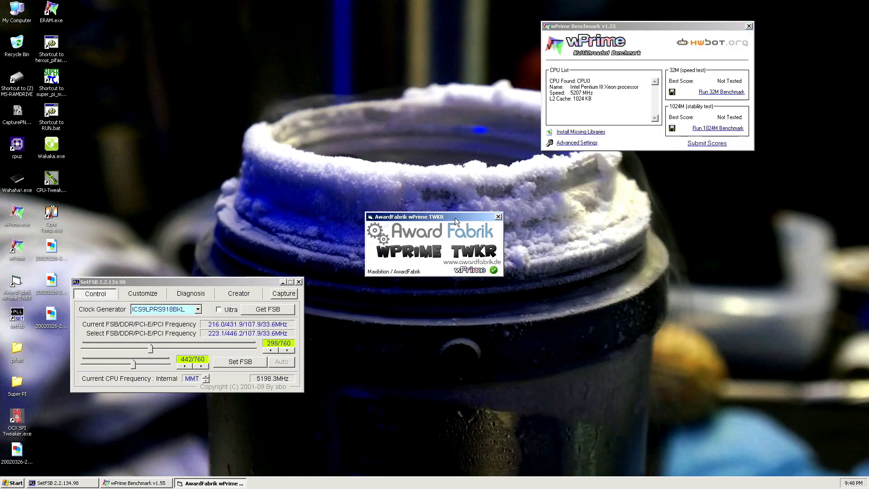
drag(455, 218, 215, 27)
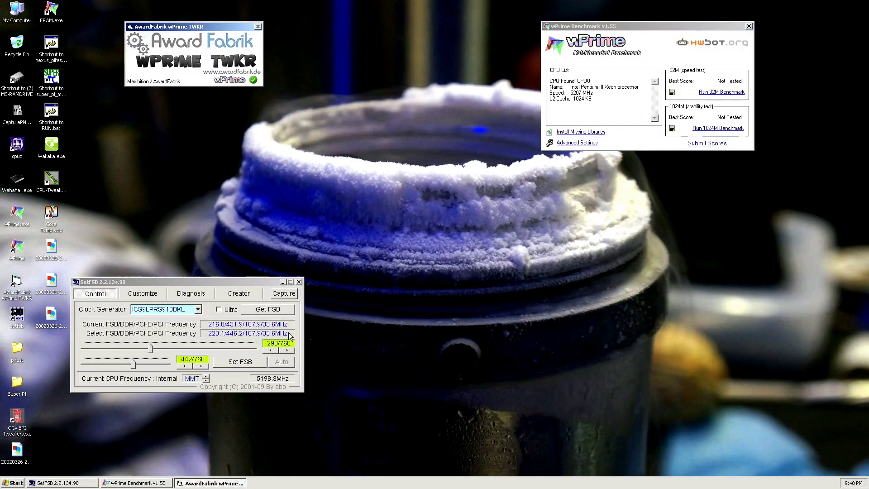
Step: Apply the 298/760 FSB setting, minimize SetFSB, and run the 32M benchmark in wPrime
click(257, 363)
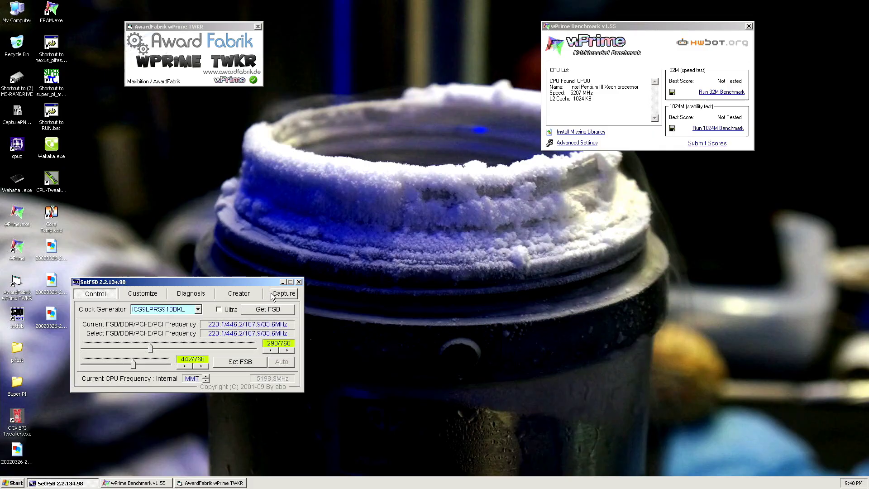
click(282, 282)
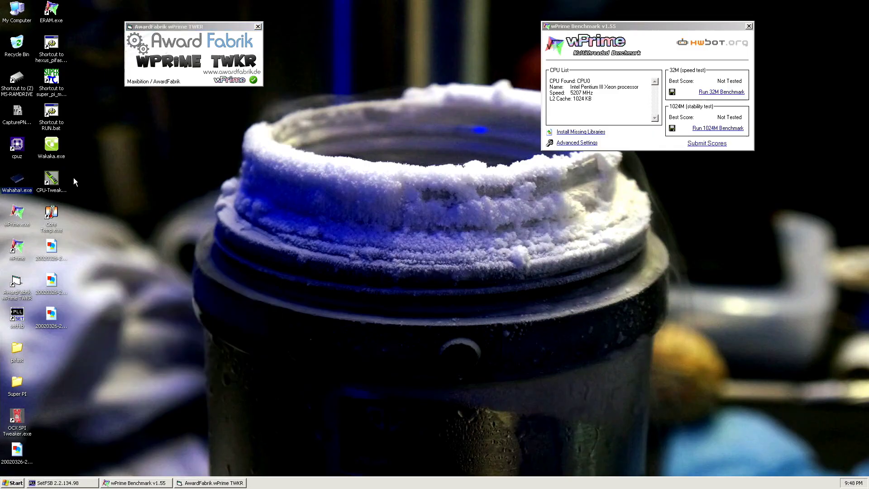
click(720, 92)
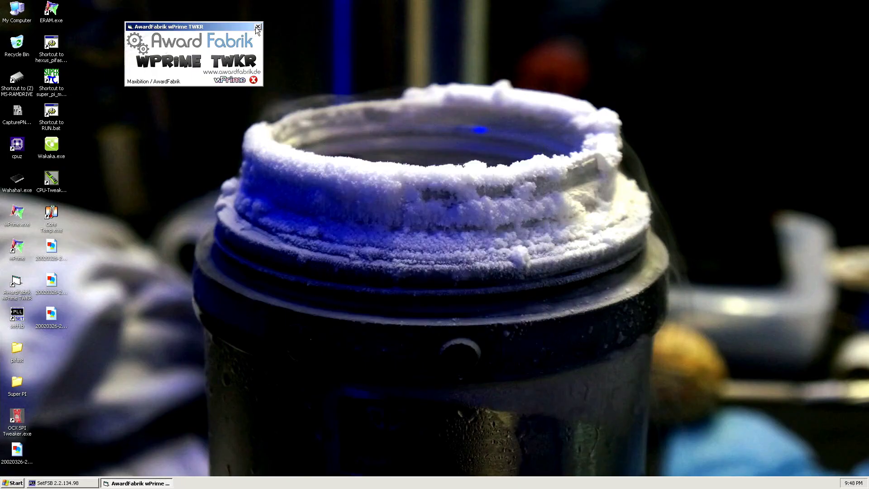
Step: Close the AwardFabrik wPrime TWKR tool and save a thread count of 8 in wPrime's advanced settings
click(257, 27)
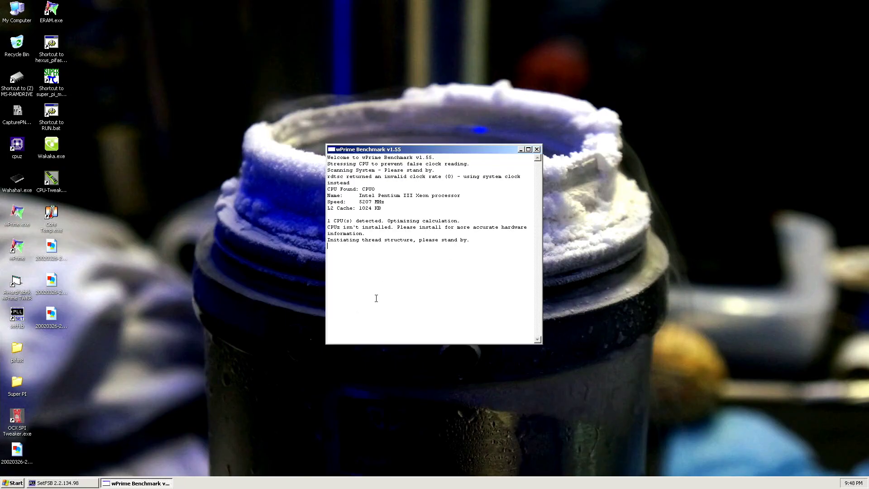
click(373, 268)
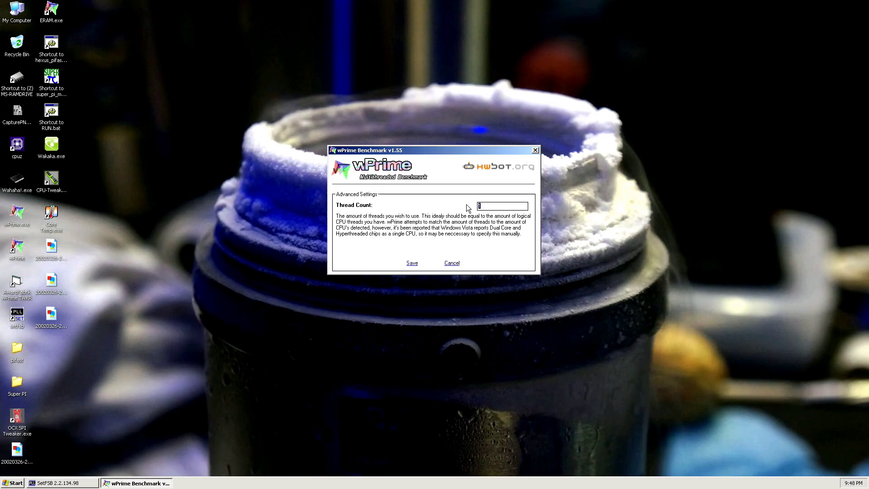
text(8)
click(413, 265)
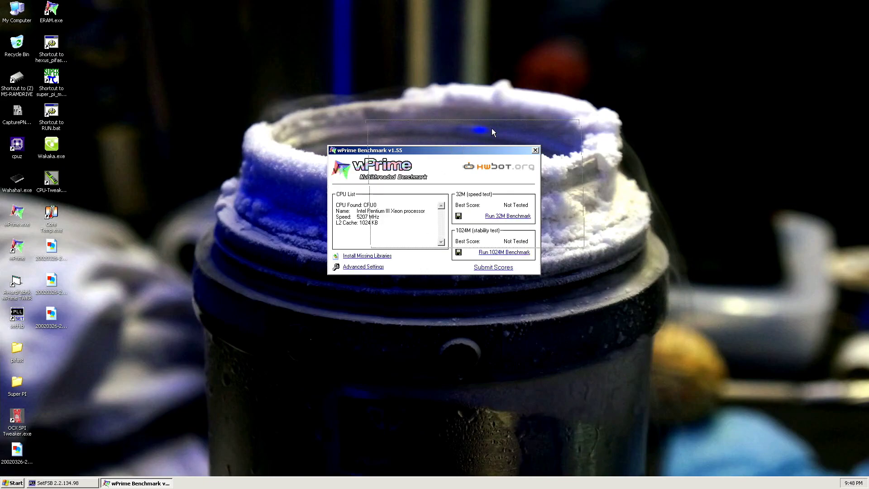
Step: Reopen the AwardFabrik wPrime TWKR tool, select Wahaha!.exe, and run wPrime's 32M benchmark again
double_click(16, 284)
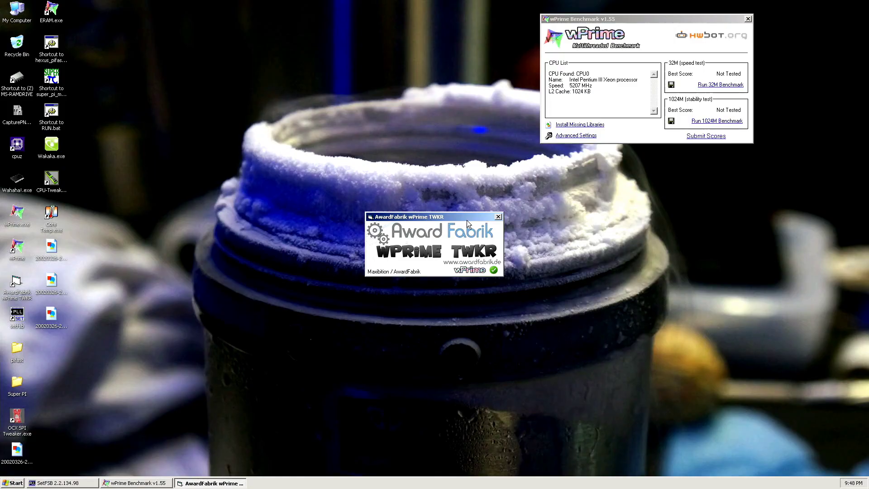
click(24, 179)
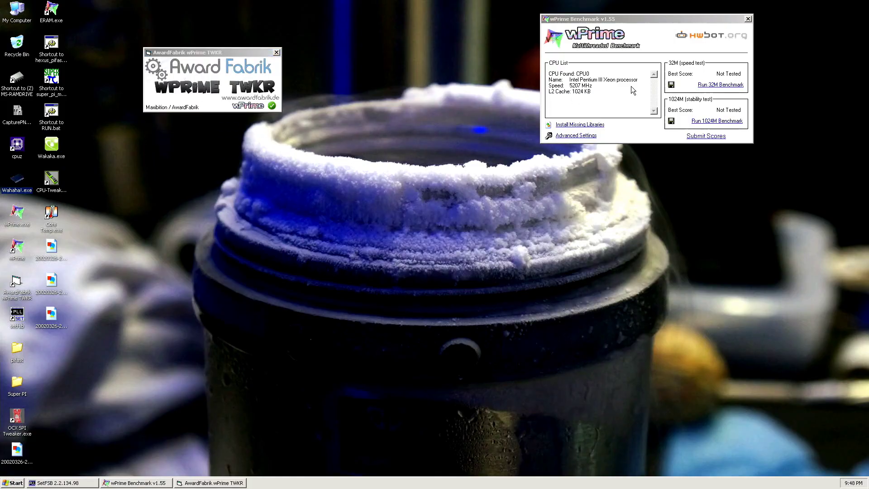
click(717, 86)
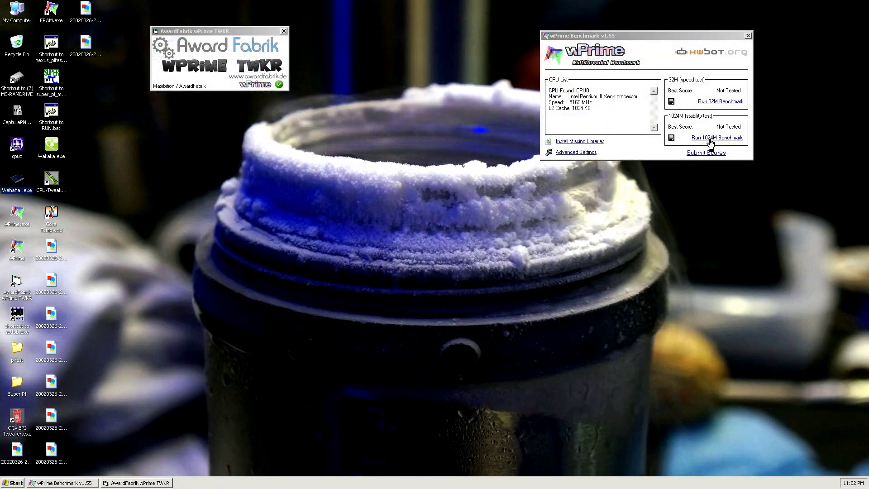
Step: Run the 1024M benchmark in wPrime and capture its result and the CPU-Z windows with CapturePNG2.exe
click(710, 138)
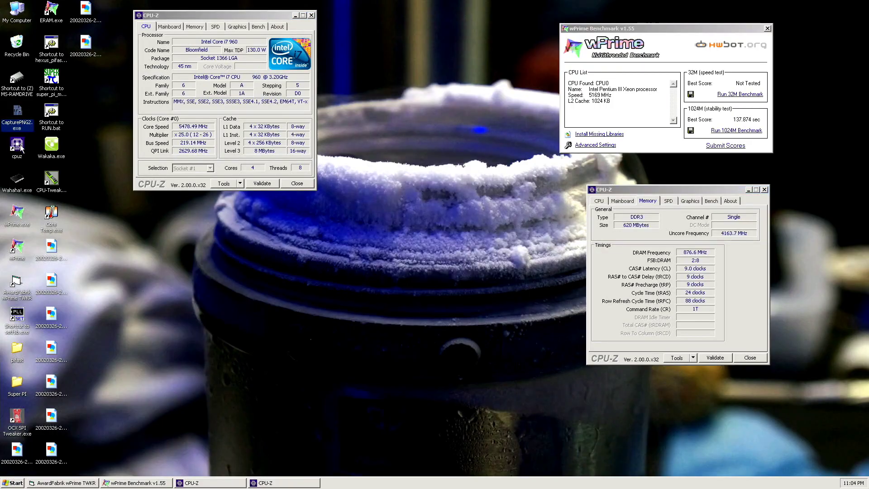
double_click(17, 112)
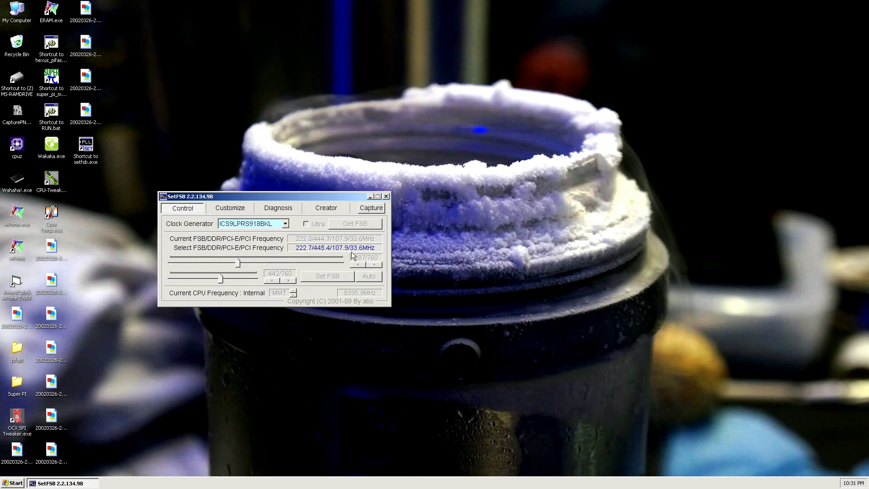
Step: Close SetFSB and move the finished Hexus PiFast console clear of the desktop icons
click(386, 197)
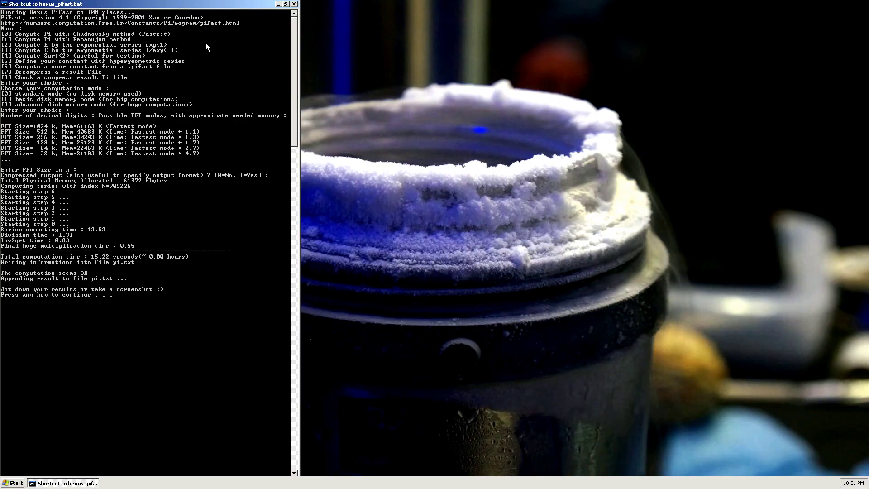
drag(145, 4, 714, 5)
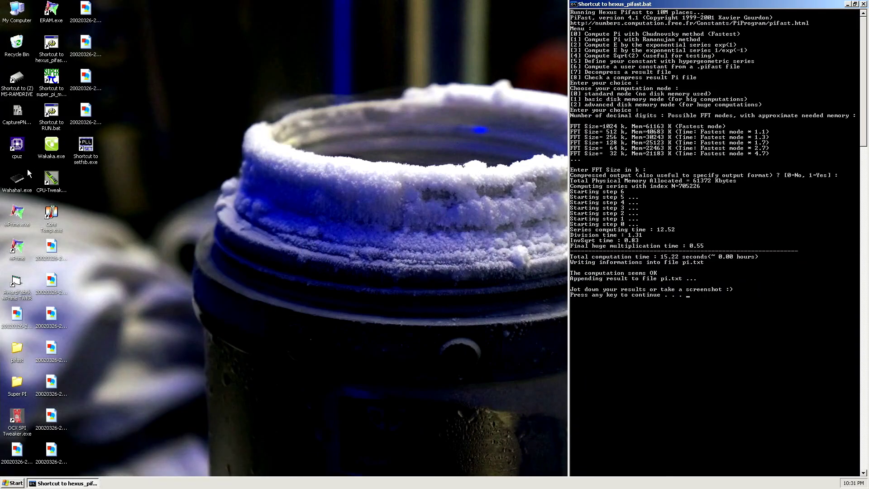
Step: Open two CPU-Z windows and arrange them beside the PiFast console, showing the CPU and Memory details
double_click(15, 144)
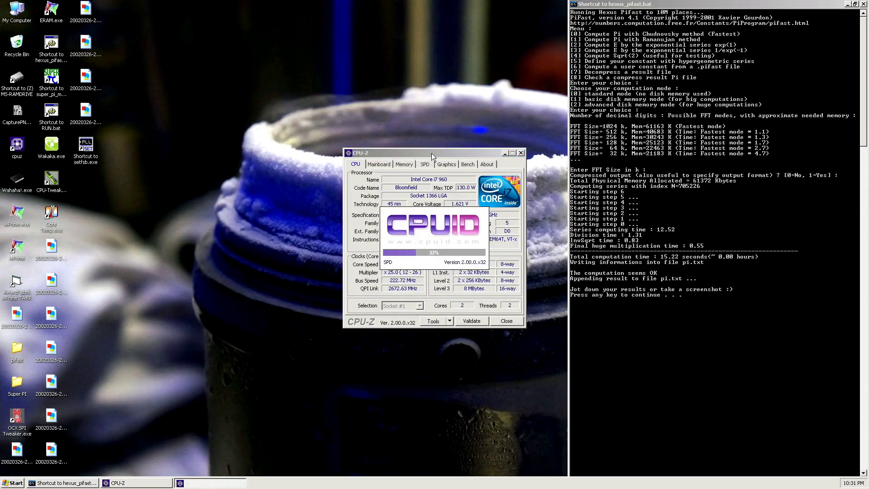
drag(431, 153, 197, 13)
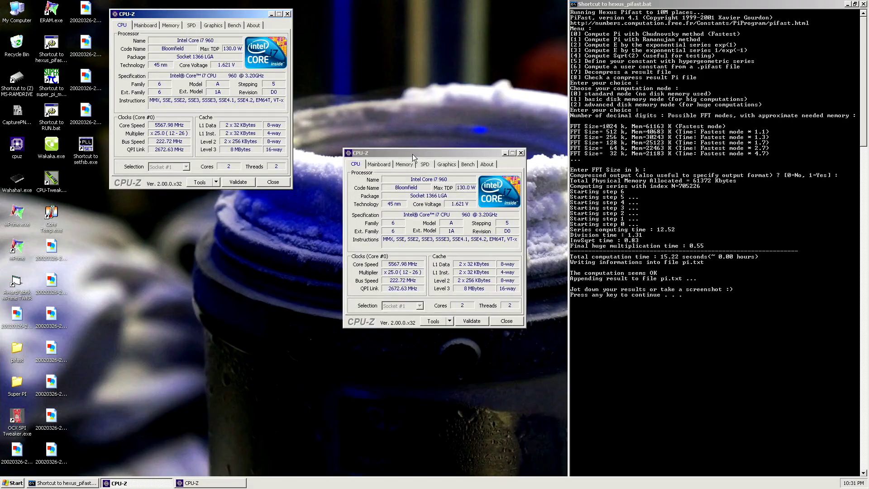
click(404, 162)
drag(405, 156, 408, 21)
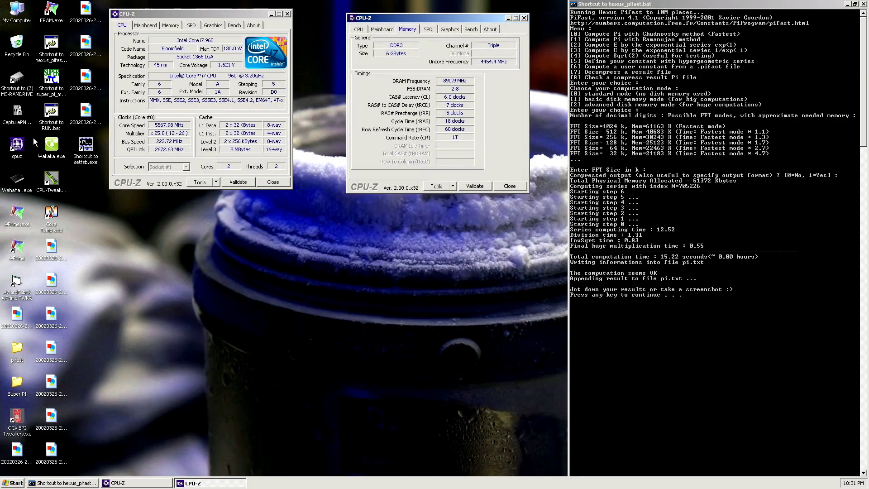
Step: Open a third CPU-Z window showing the Mainboard details below the Memory one, and capture the desktop with CapturePNG2.exe
click(16, 114)
double_click(17, 144)
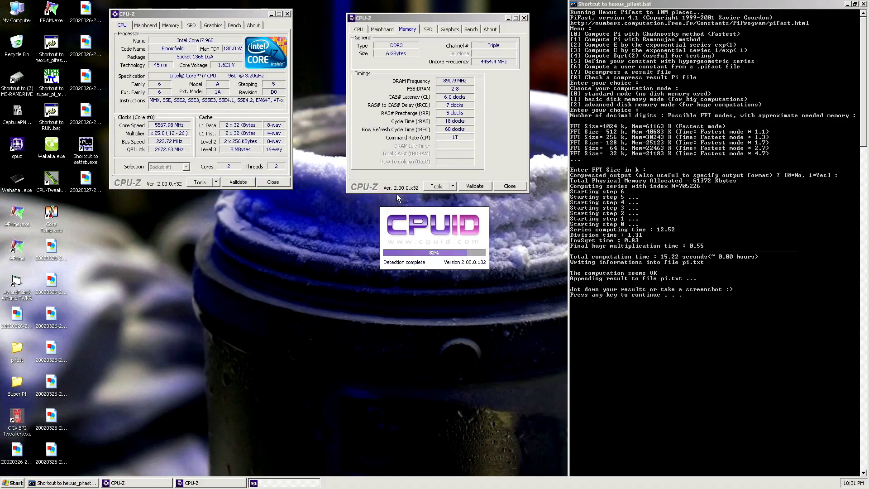
click(382, 164)
drag(385, 154, 390, 216)
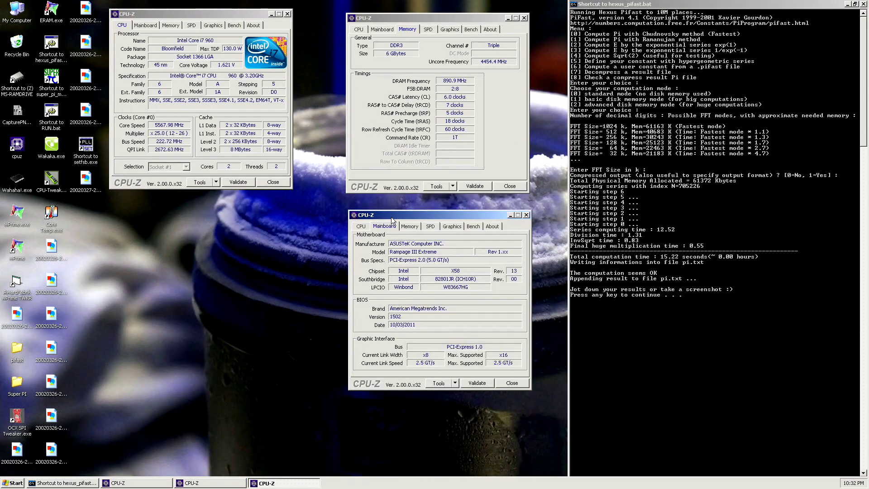
click(17, 115)
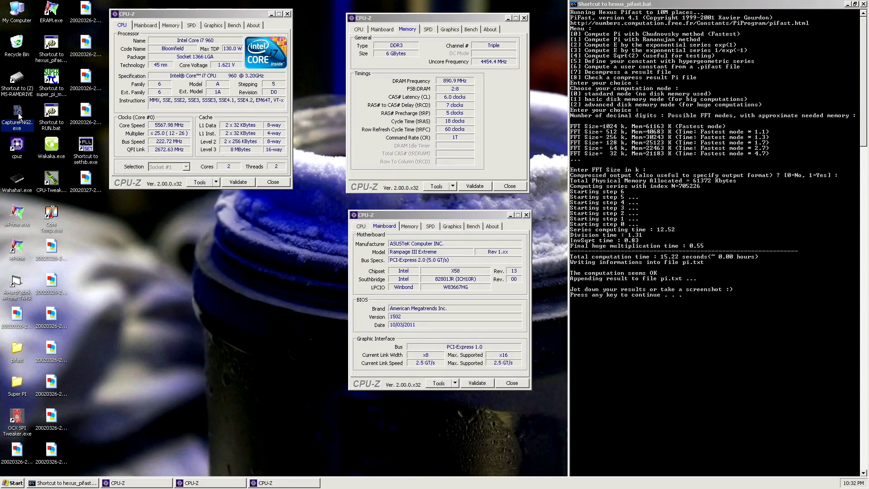
double_click(18, 114)
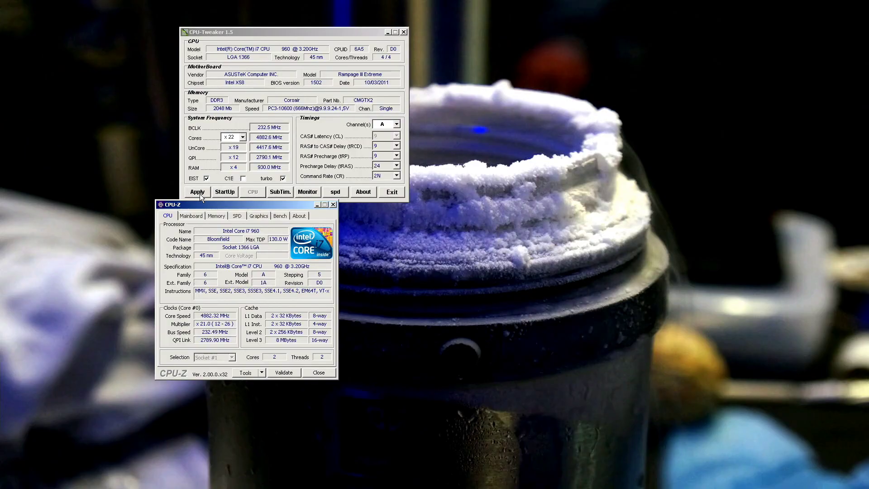
Step: Apply the x 22 core multiplier in CPU-Tweaker
click(198, 192)
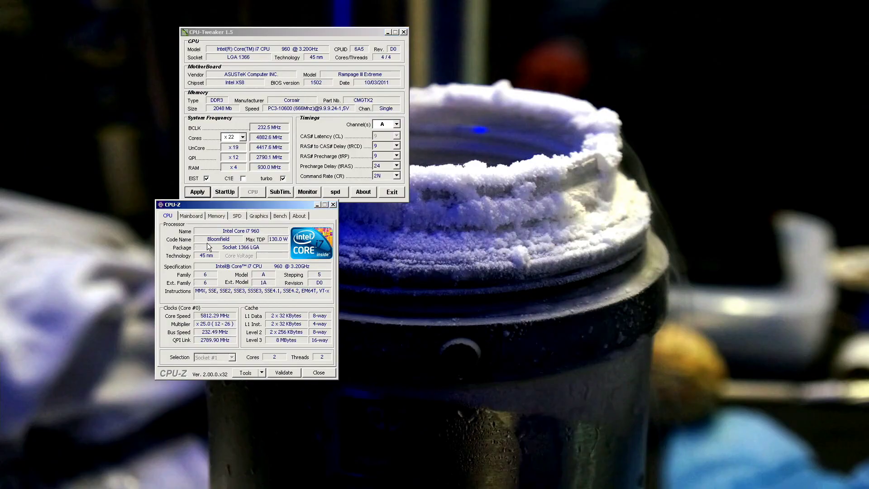